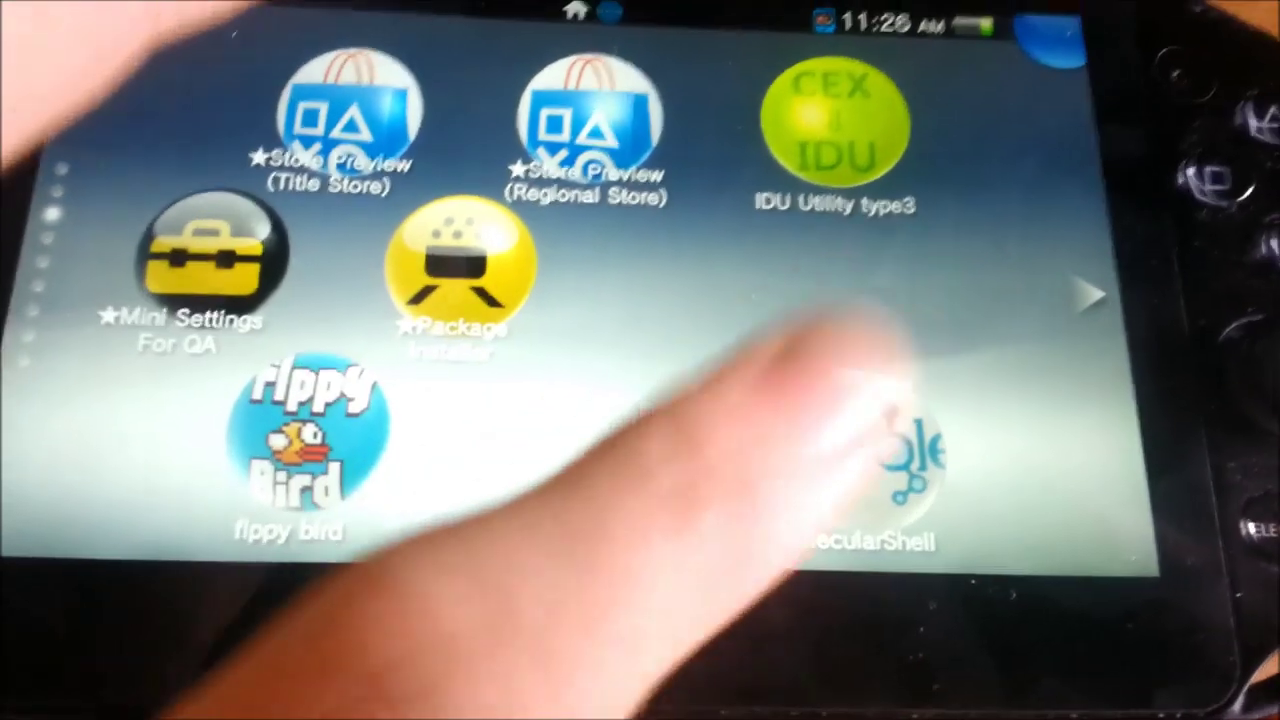
- Start molecularShell by tapping its bubble on the home screen
click(860, 470)
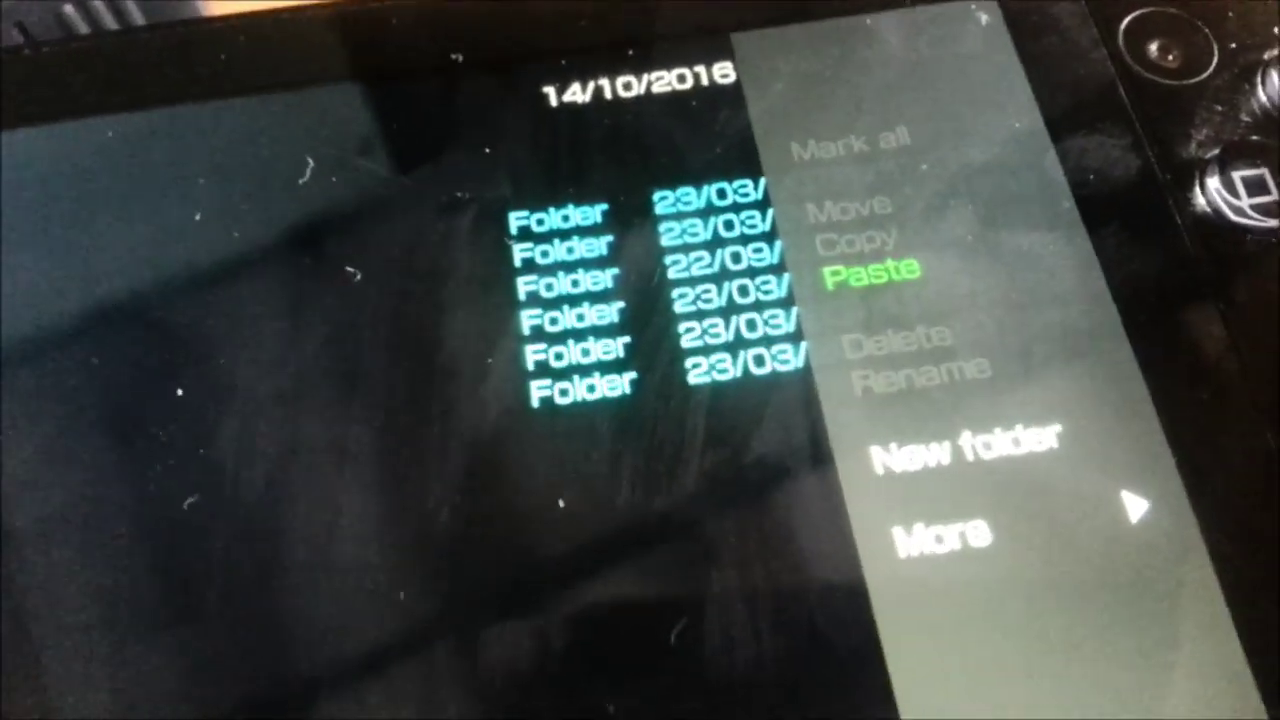
- Attempt to paste the copied file, which fails with error 0x8001001E
key(Return)
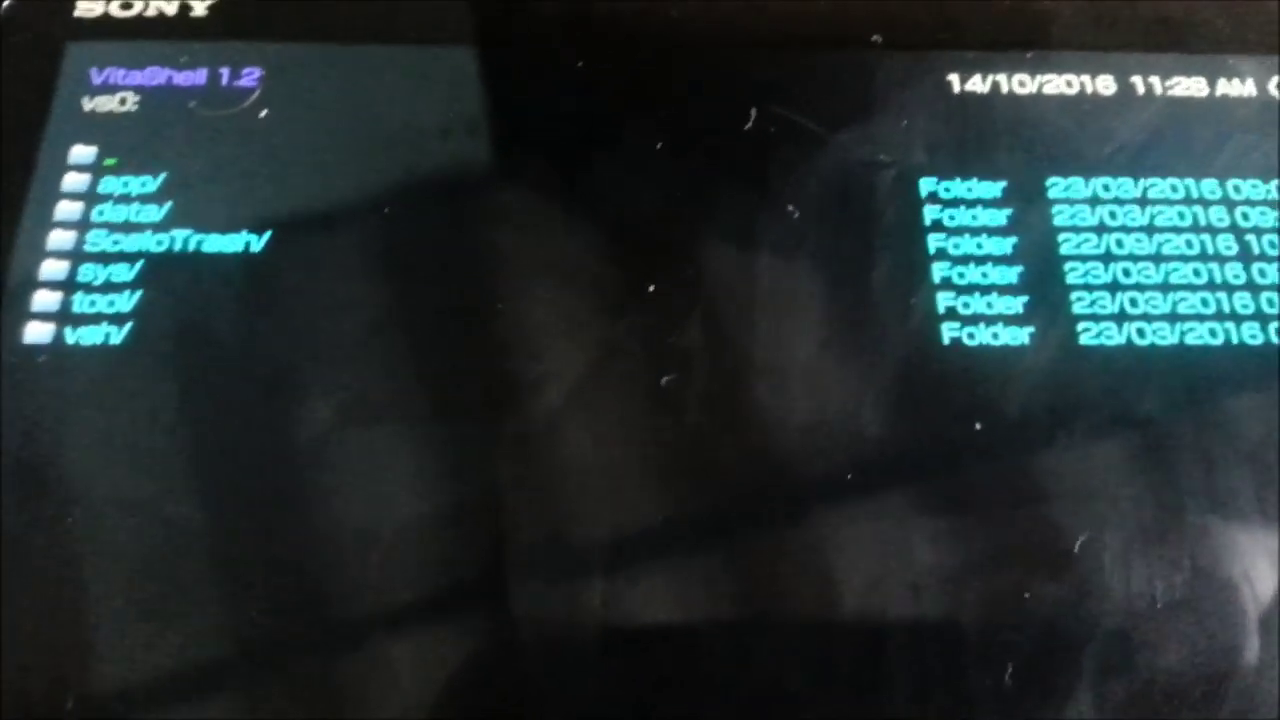
- Paste the copied iconlayout.ini into the vs0: root from the context menu
key(Menu)
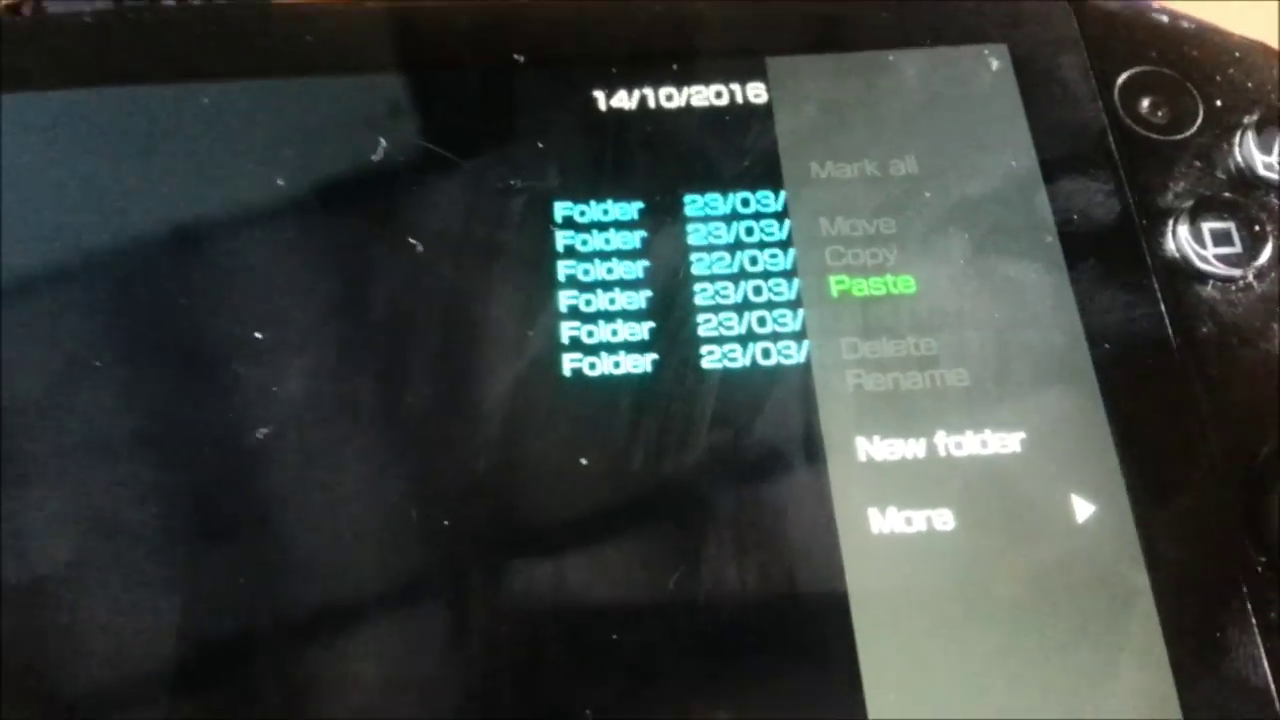
key(Return)
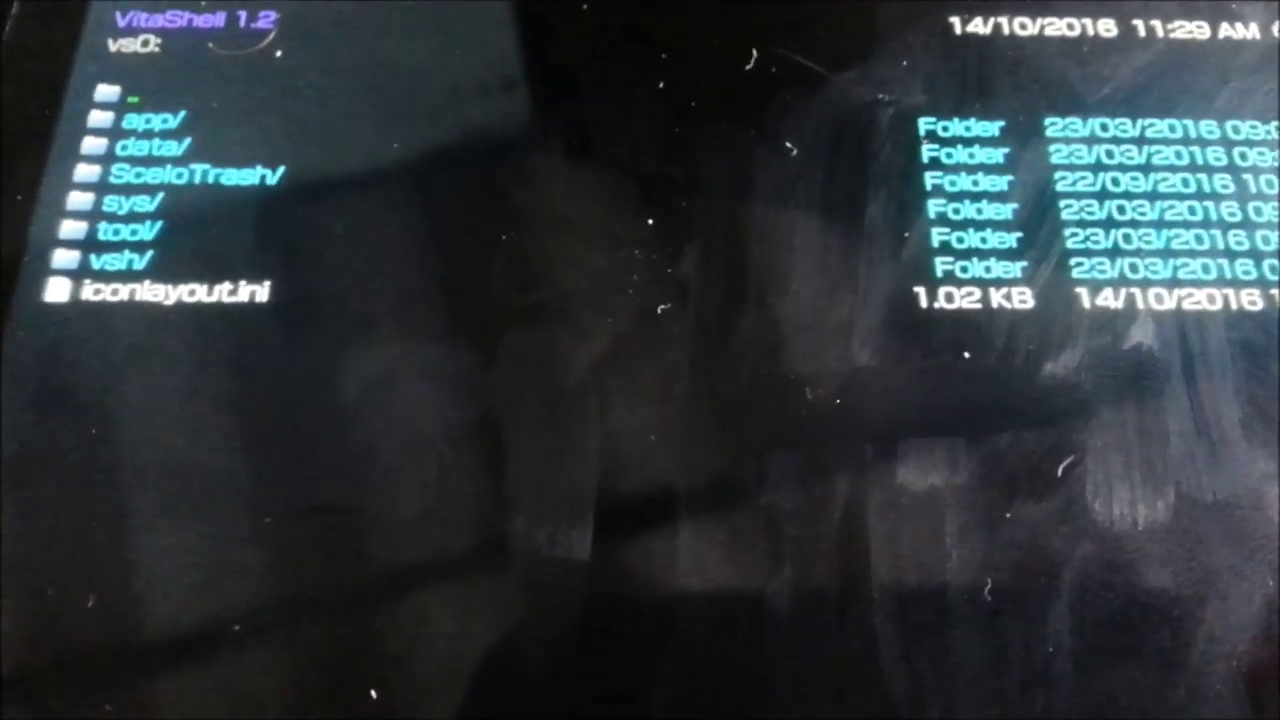